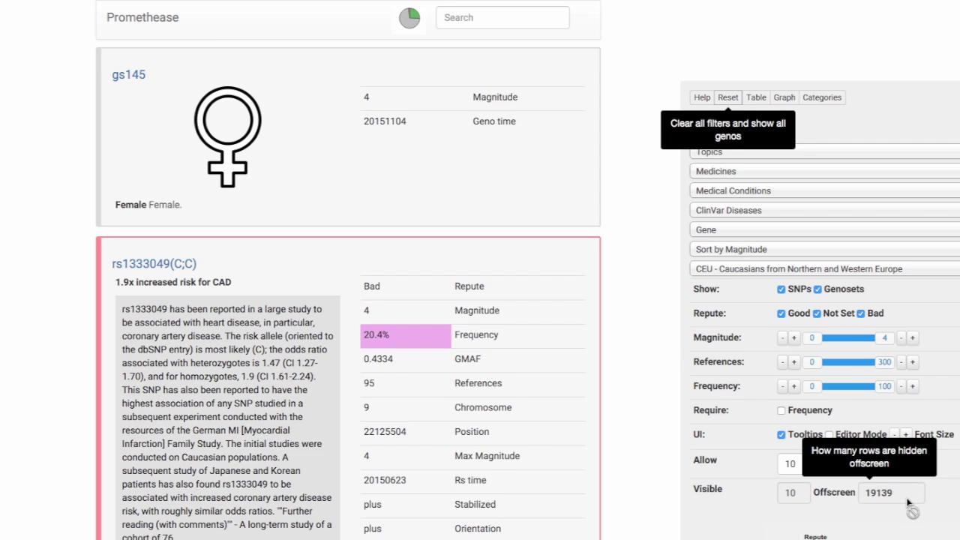
# Look through the entries offered by the Topics and Medicines filters without choosing any of them
pyautogui.scroll(-1, 910, 506)
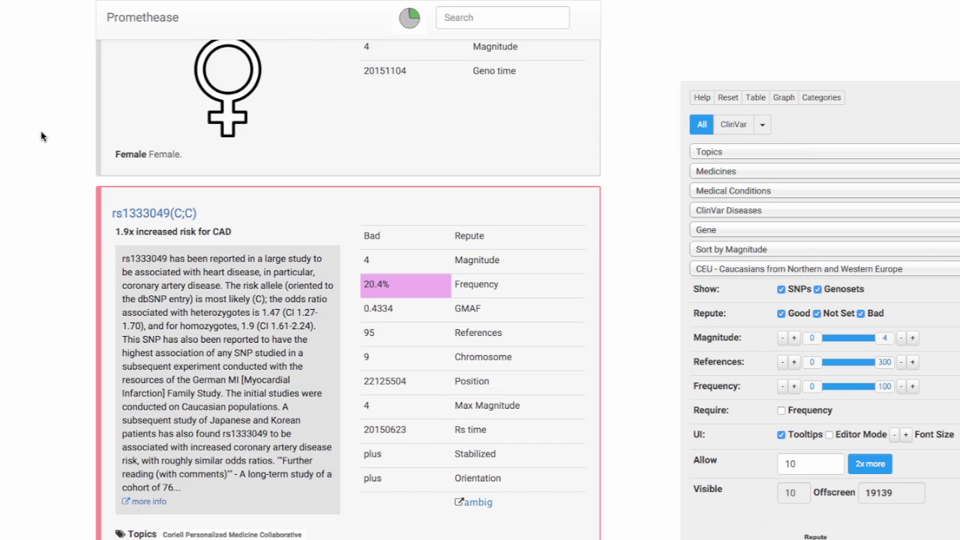
pyautogui.click(743, 154)
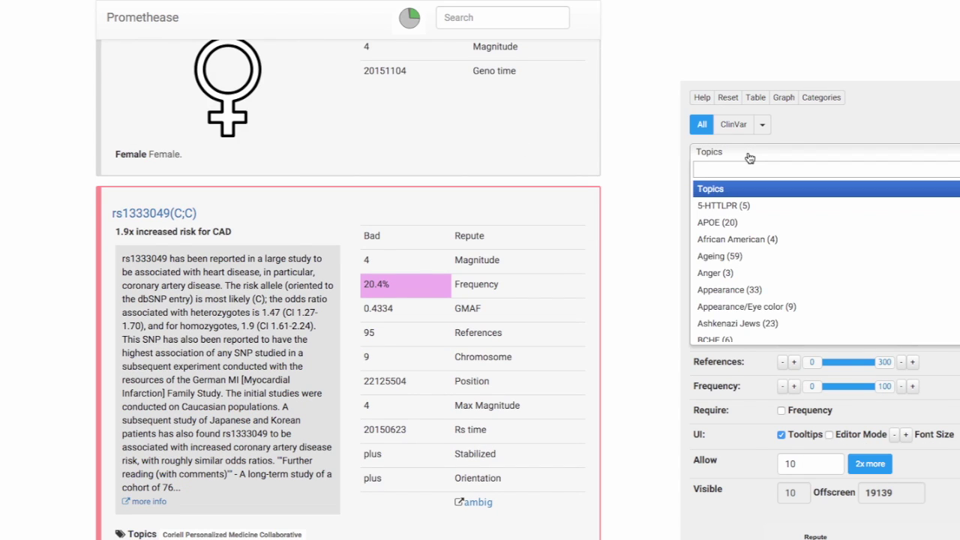
pyautogui.scroll(-6, 796, 217)
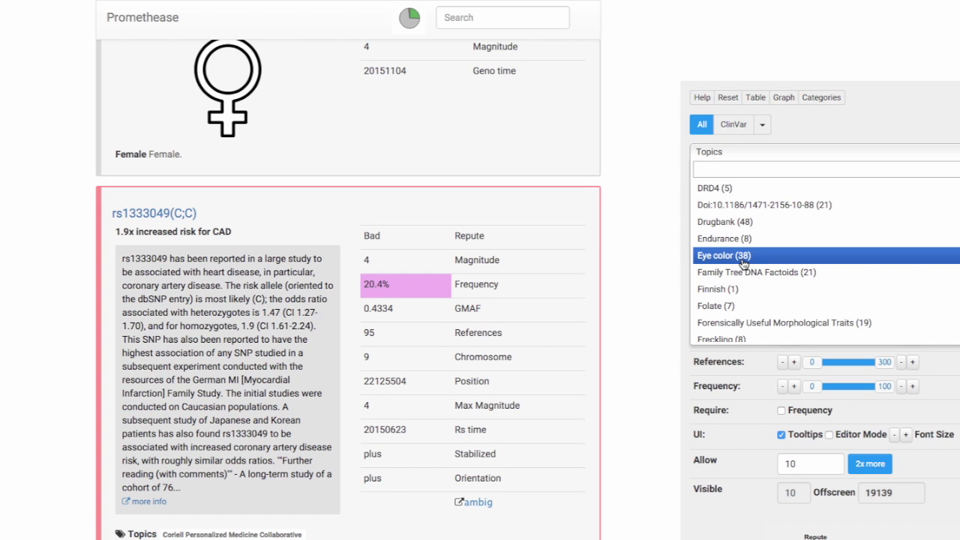
pyautogui.click(635, 177)
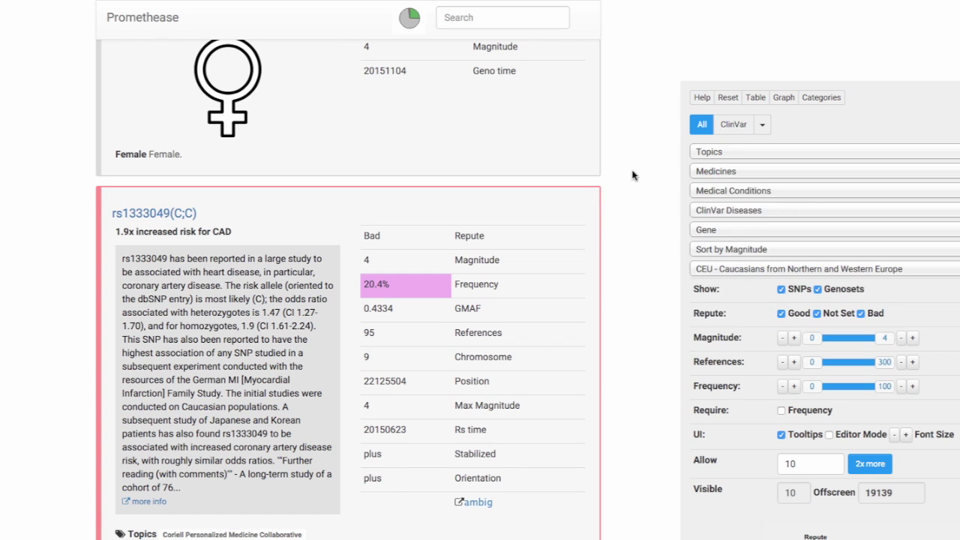
pyautogui.click(763, 173)
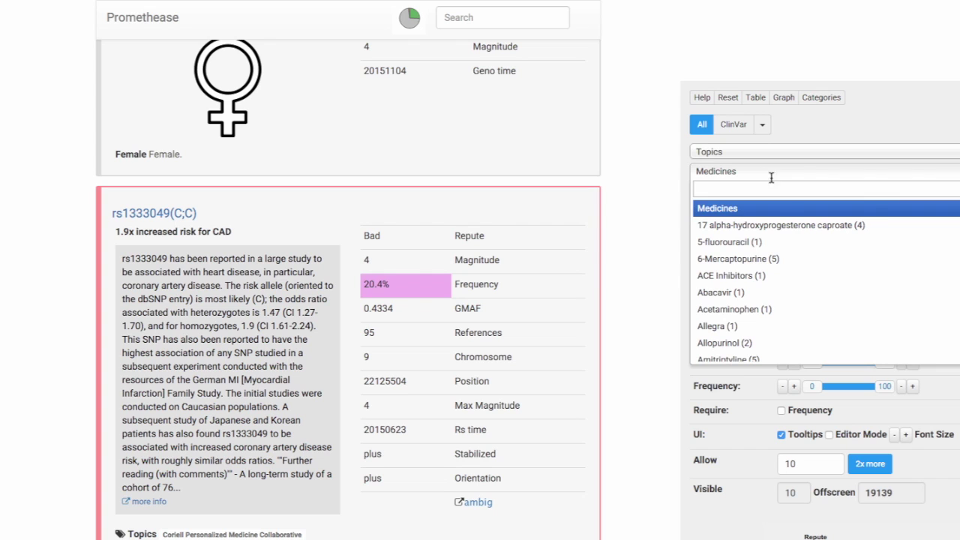
pyautogui.click(651, 233)
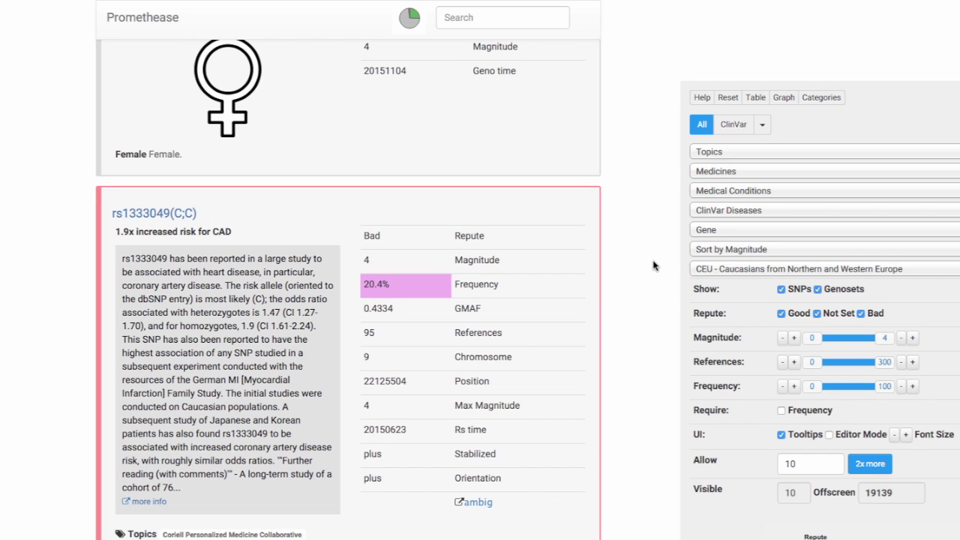
pyautogui.click(476, 16)
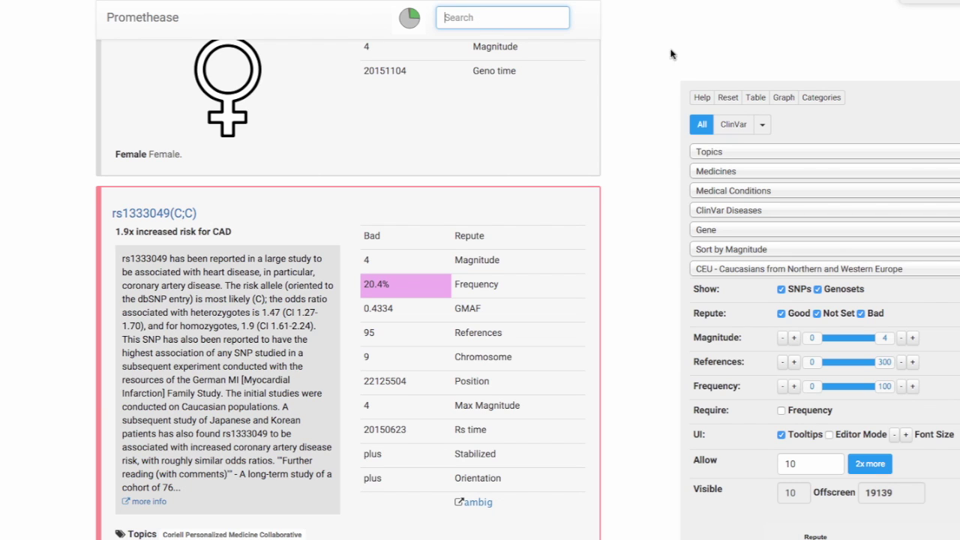
pyautogui.scroll(1, 801, 307)
pyautogui.scroll(1, 801, 303)
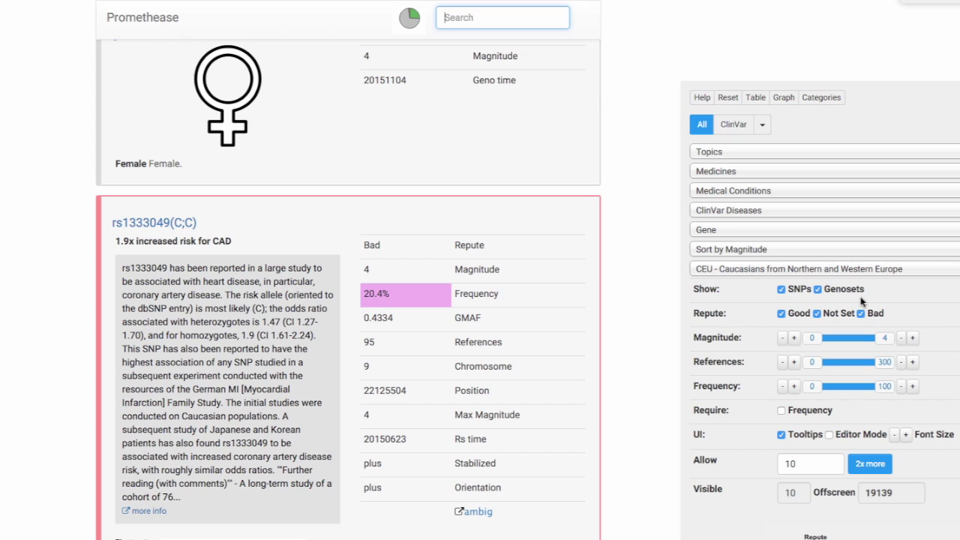
# Limit the report to genotypes with a minimum magnitude of 2
pyautogui.moveTo(828, 298)
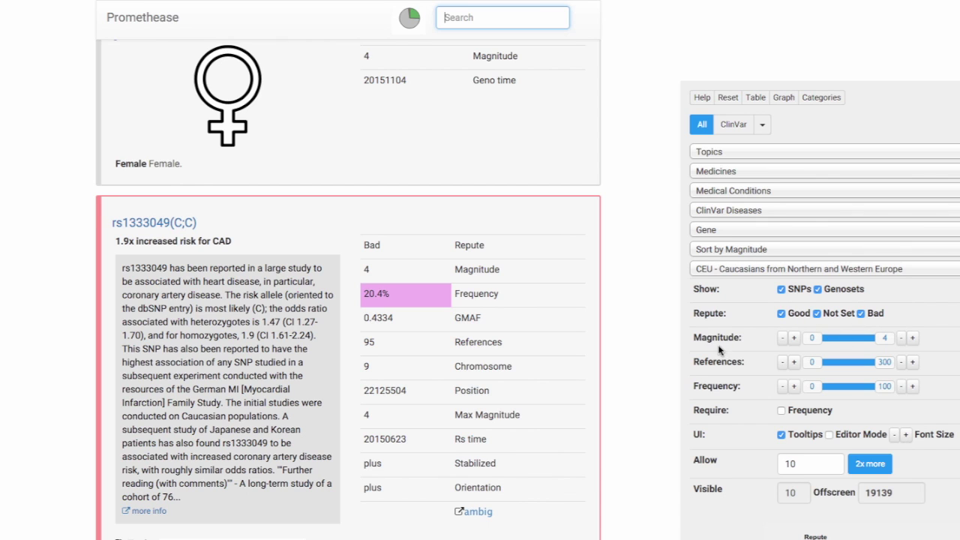
pyautogui.moveTo(722, 343)
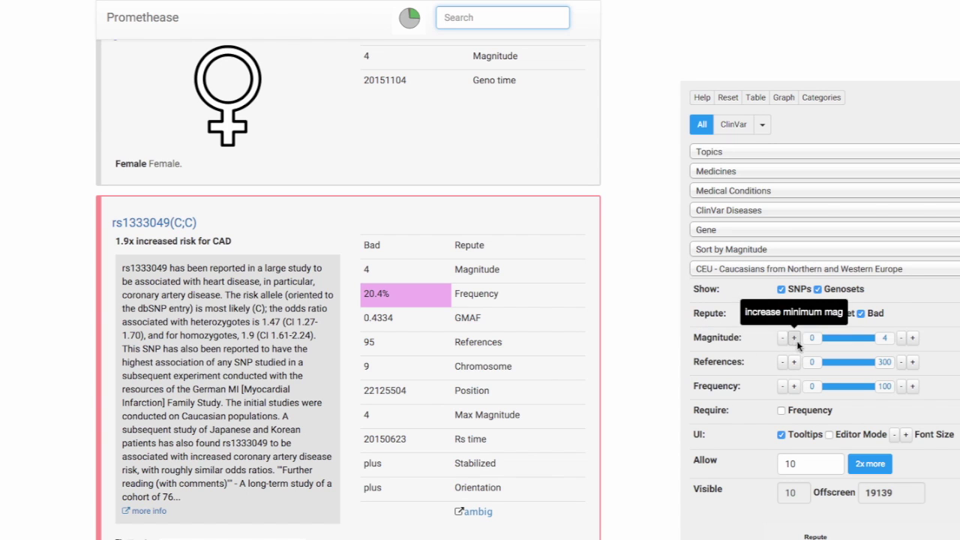
pyautogui.moveTo(812, 339); pyautogui.dragTo(848, 344)
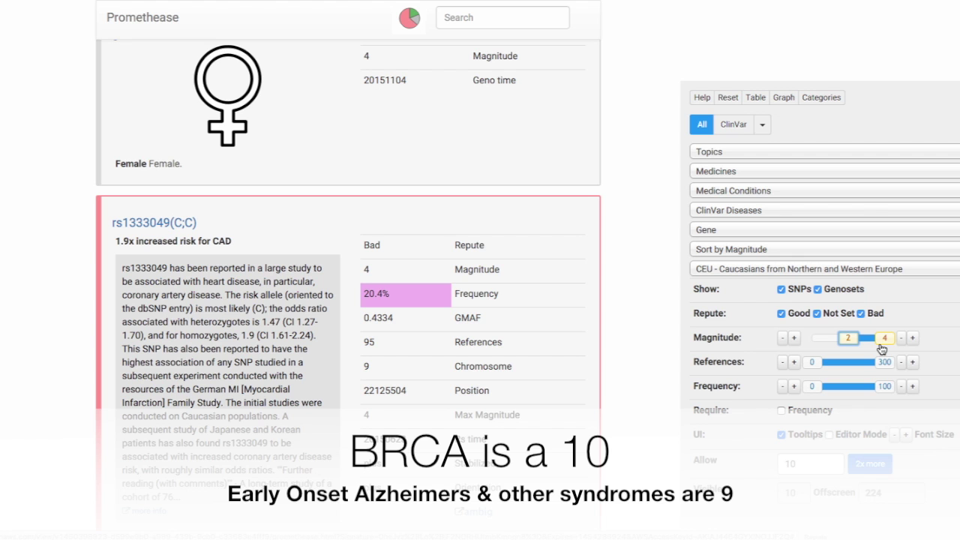
# Set the minimum number of references to 12 so that rarely cited SNPs are filtered out
pyautogui.moveTo(724, 372)
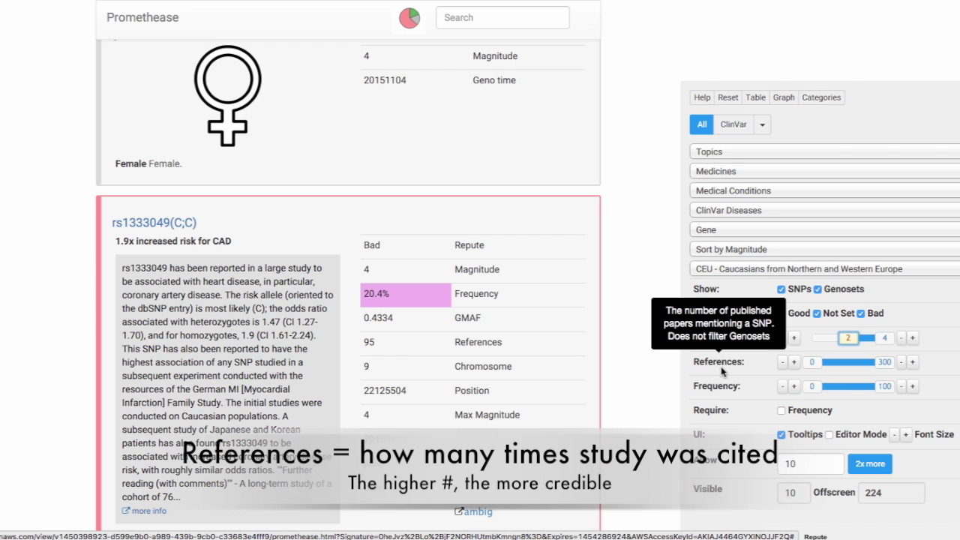
pyautogui.moveTo(814, 373); pyautogui.dragTo(817, 371)
pyautogui.click(784, 366)
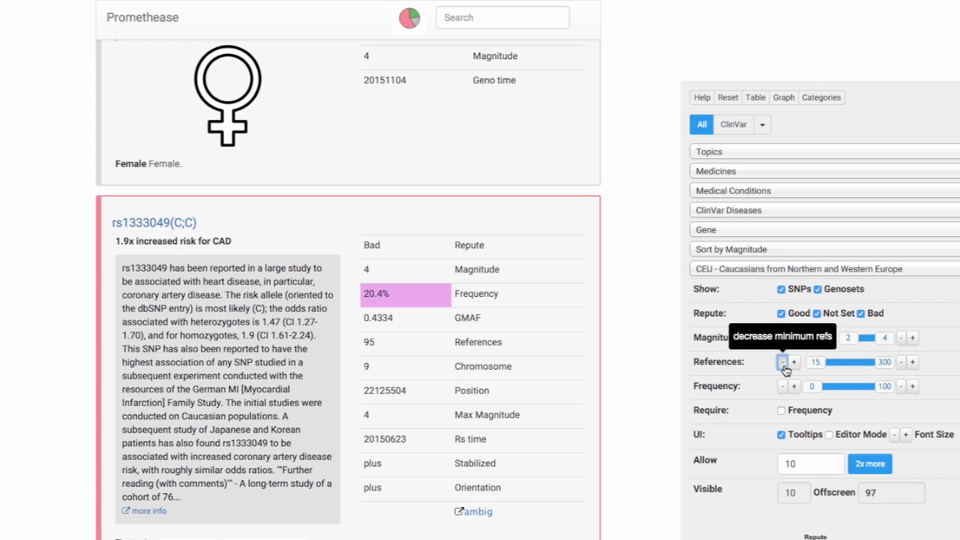
pyautogui.click(784, 366)
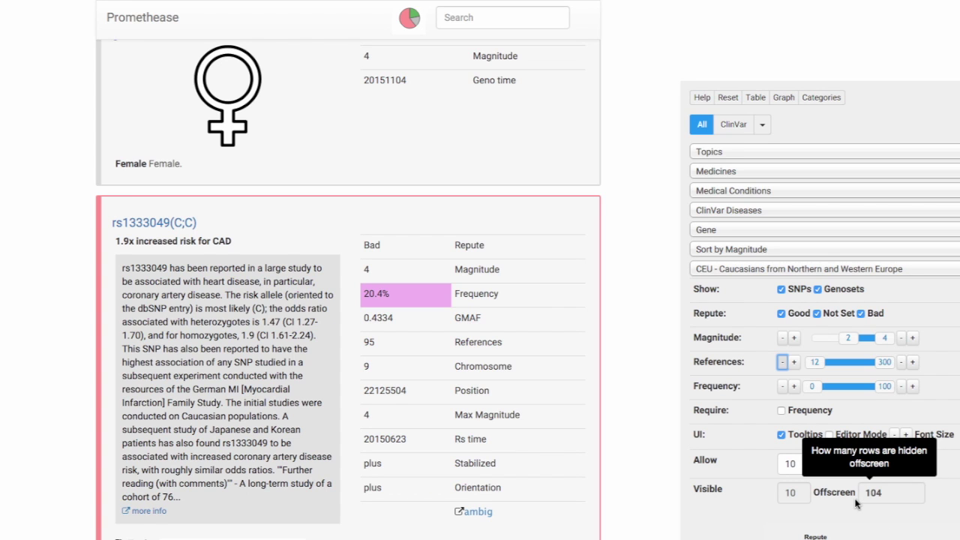
# Raise the number of genotype entries allowed on the page to 160
pyautogui.scroll(-1, 858, 504)
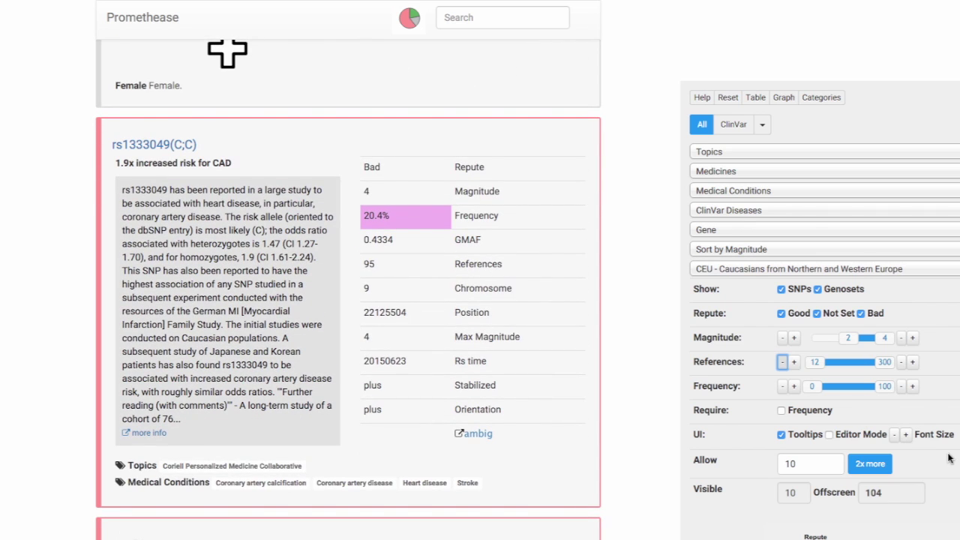
pyautogui.click(870, 464)
pyautogui.click(870, 465)
pyautogui.click(870, 465)
pyautogui.click(871, 464)
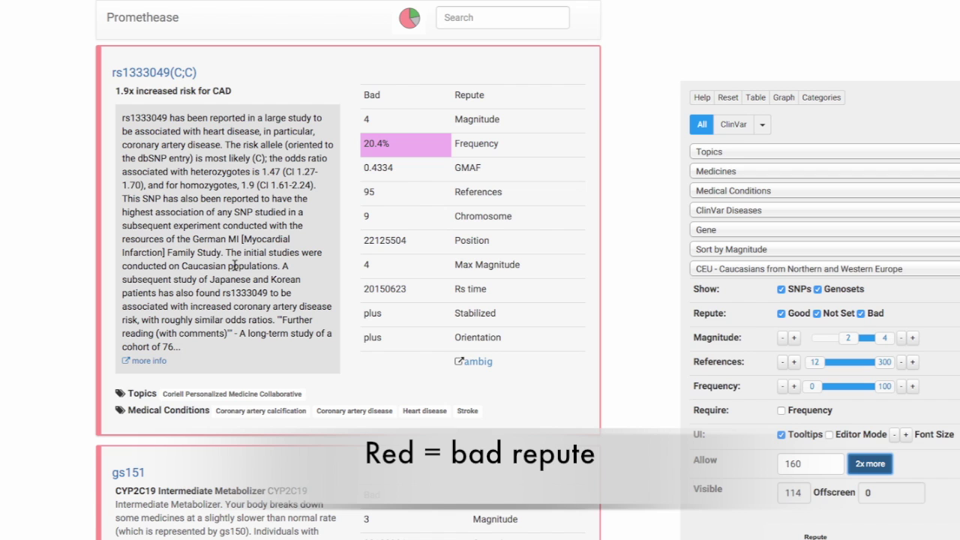
# Examine the filtered entries to compare how bad, good and not-set reputes are marked, returning to the start of the list
pyautogui.scroll(-8, 663, 382)
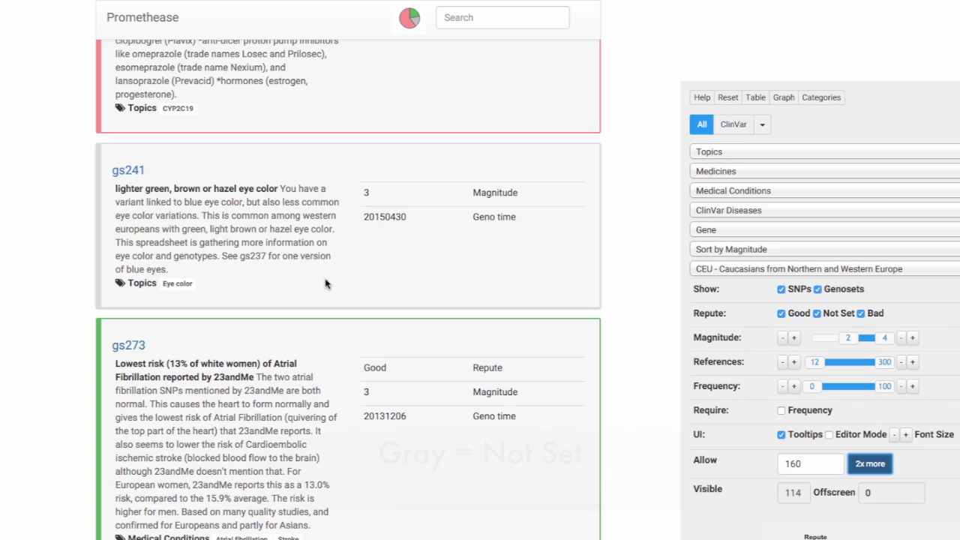
pyautogui.scroll(5, 326, 283)
pyautogui.scroll(-5, 327, 284)
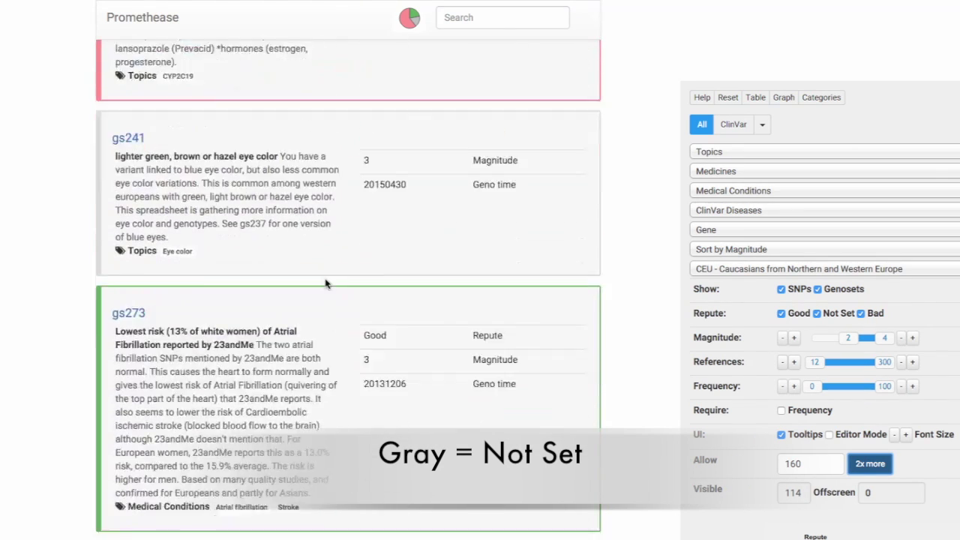
pyautogui.scroll(-5, 327, 284)
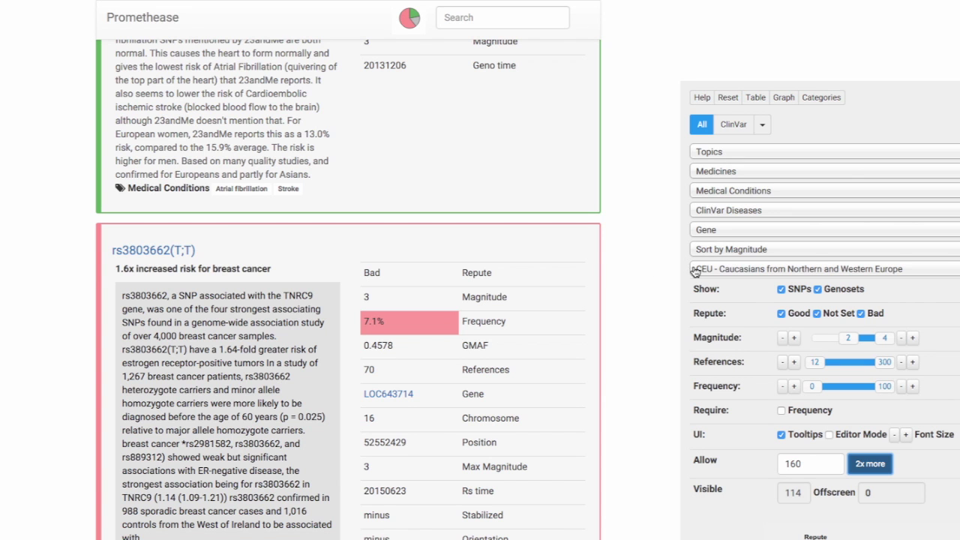
pyautogui.scroll(10, 378, 323)
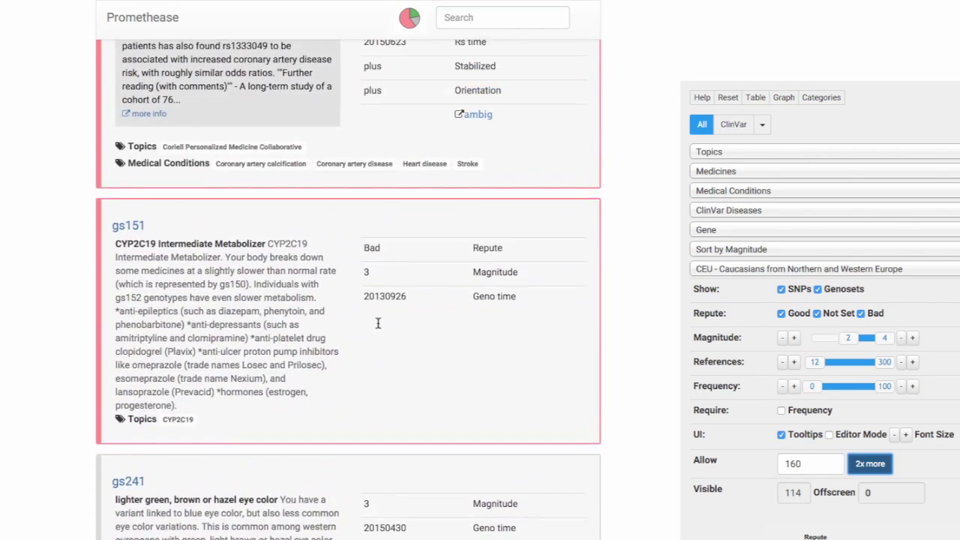
pyautogui.scroll(5, 378, 322)
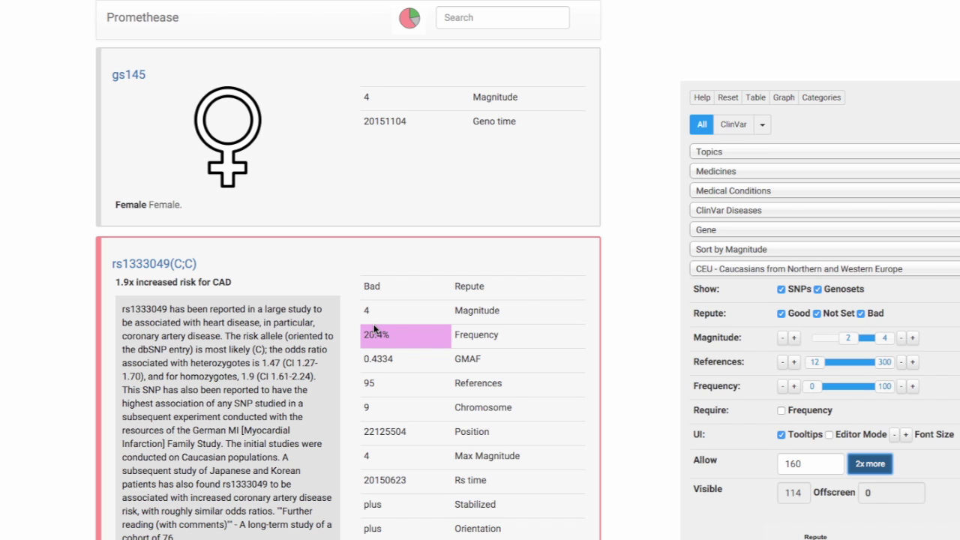
# Read the rs1333049(C;C) entry on coronary artery disease risk and examine that SNP's detailed page on SNPedia
pyautogui.scroll(-1, 374, 330)
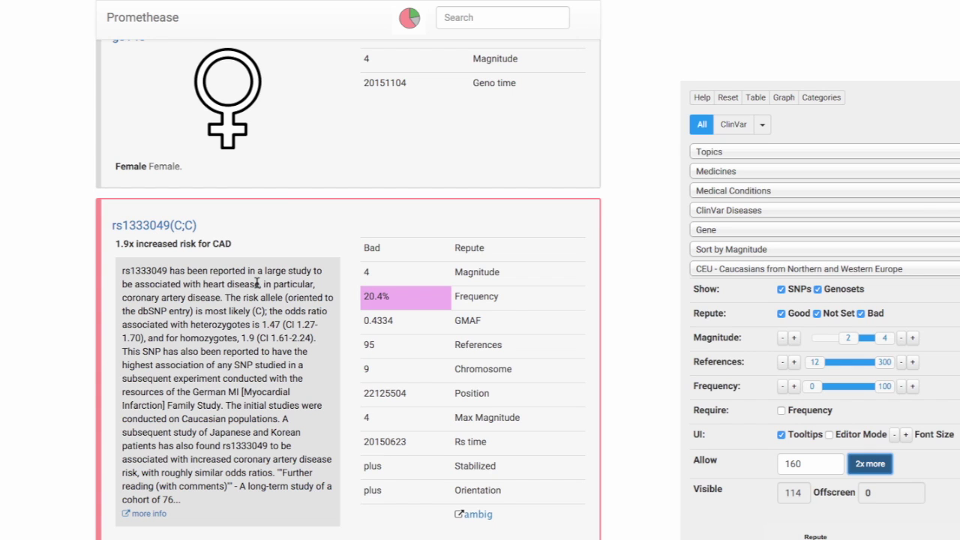
pyautogui.scroll(-2, 258, 283)
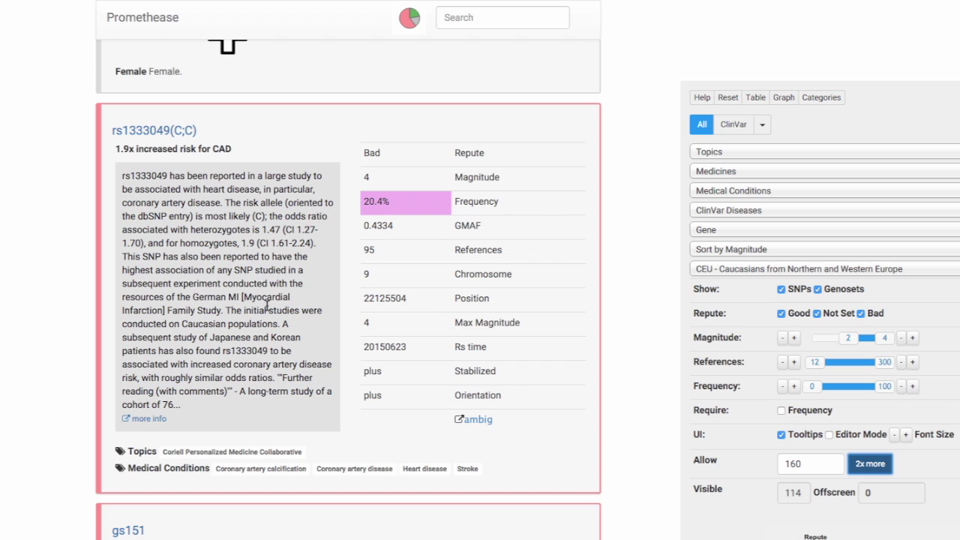
pyautogui.scroll(-1, 267, 304)
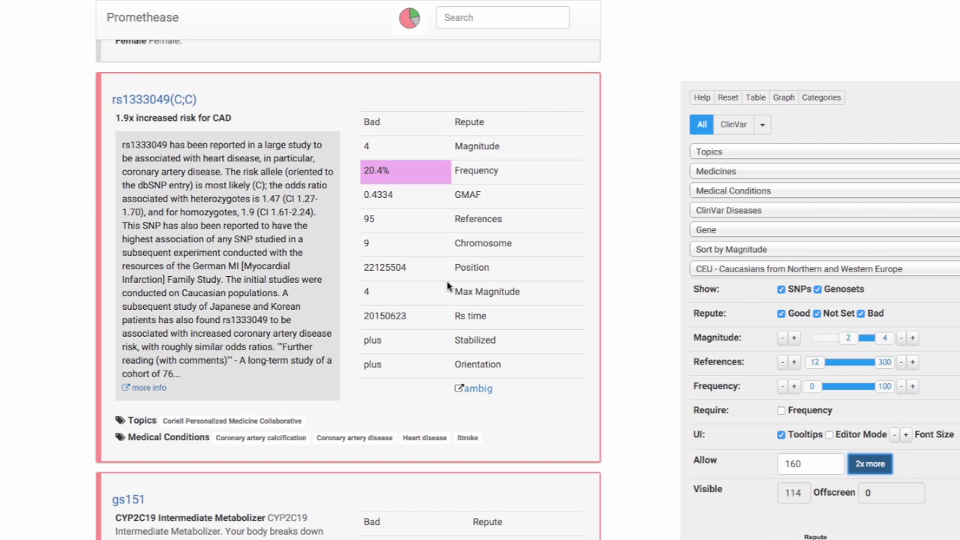
pyautogui.click(149, 104)
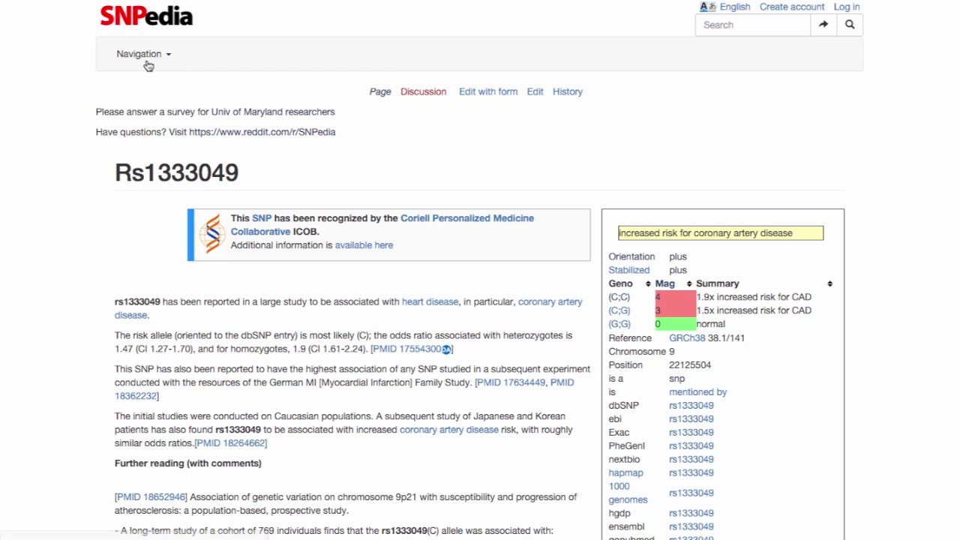
pyautogui.scroll(-2, 529, 308)
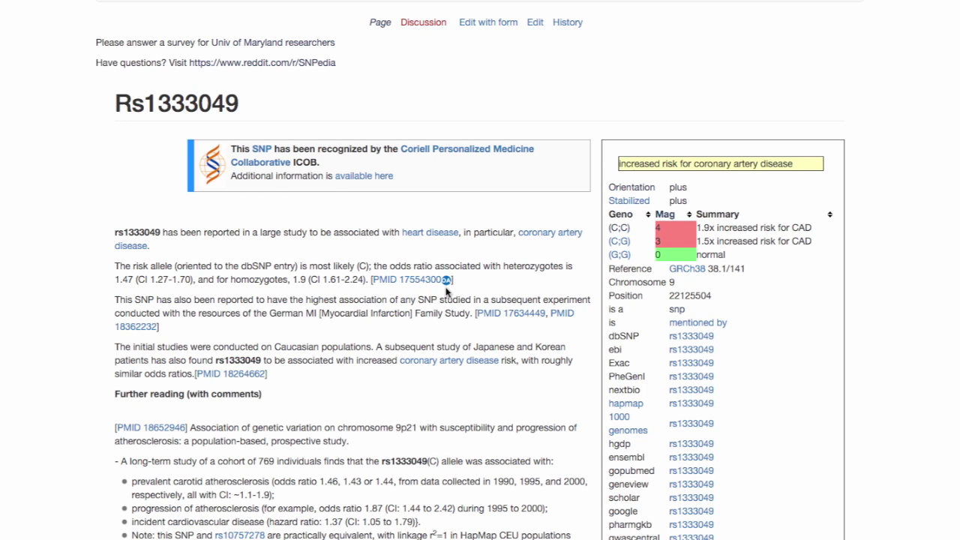
pyautogui.scroll(-1, 447, 292)
pyautogui.scroll(-3, 447, 292)
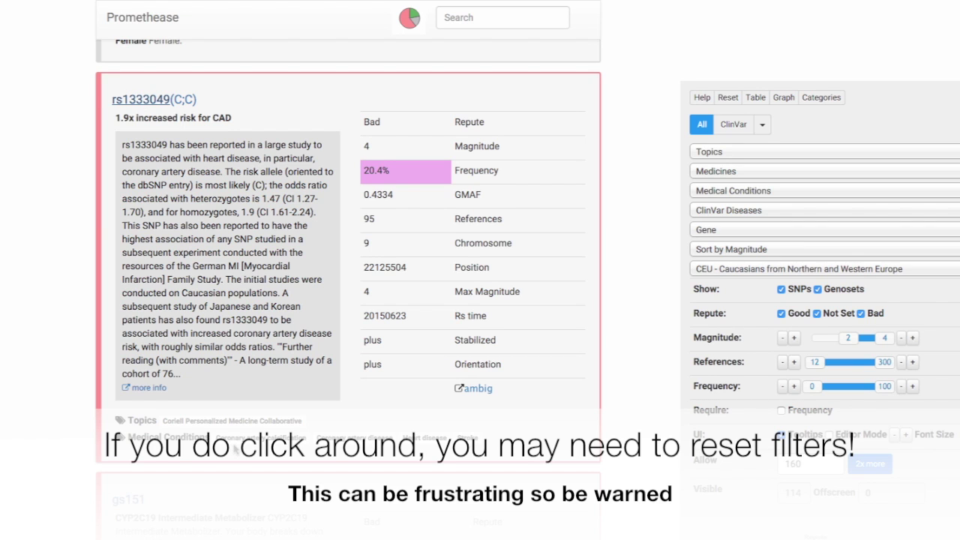
# Read further through the filtered report, from gs151 past rs1061170(C;T) and rs53576(G;G) to the caffeine entry rs762551(A;A)
pyautogui.scroll(-3, 615, 398)
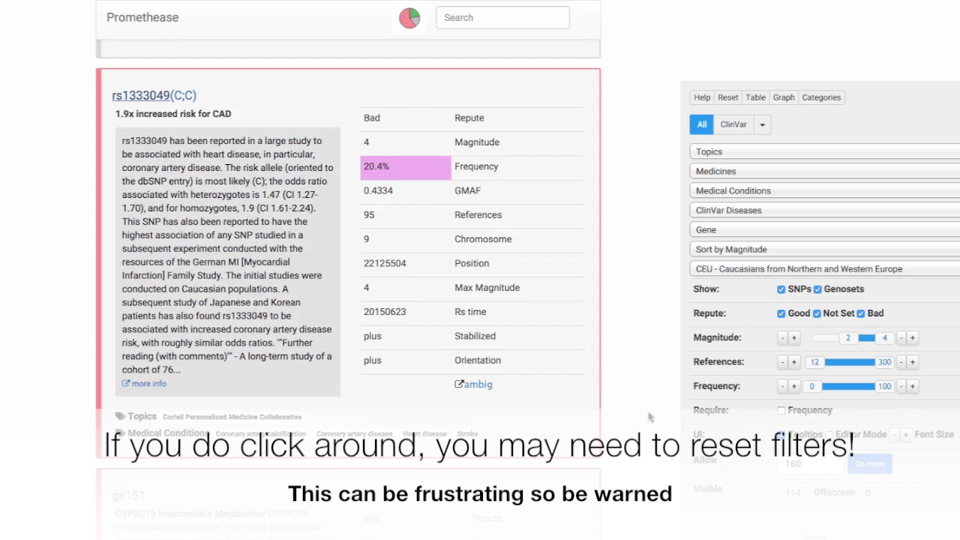
pyautogui.scroll(1, 598, 425)
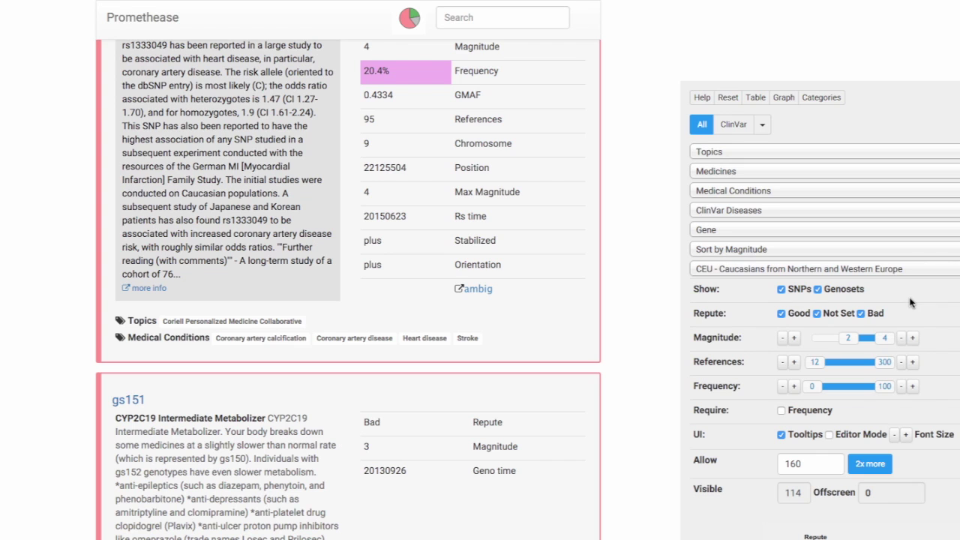
pyautogui.scroll(-3, 540, 232)
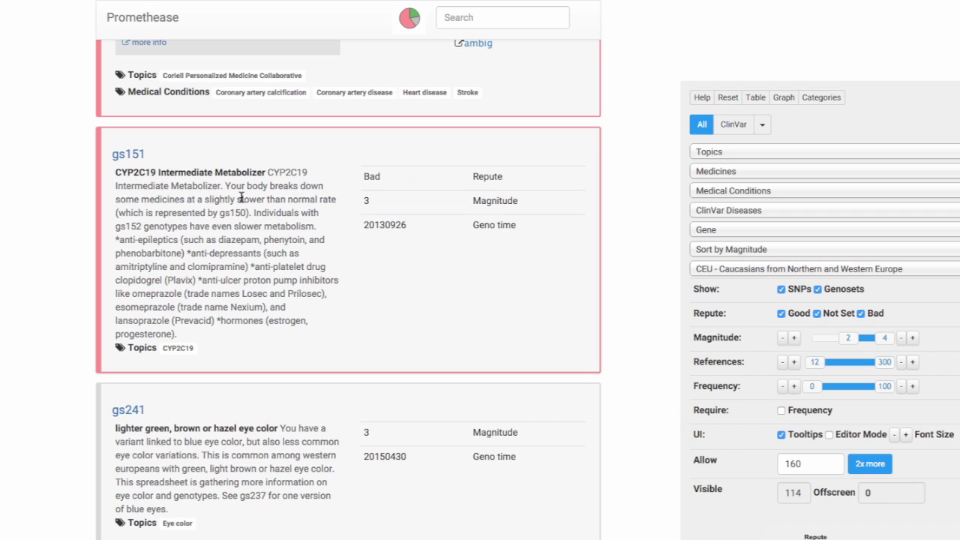
pyautogui.scroll(-1, 232, 201)
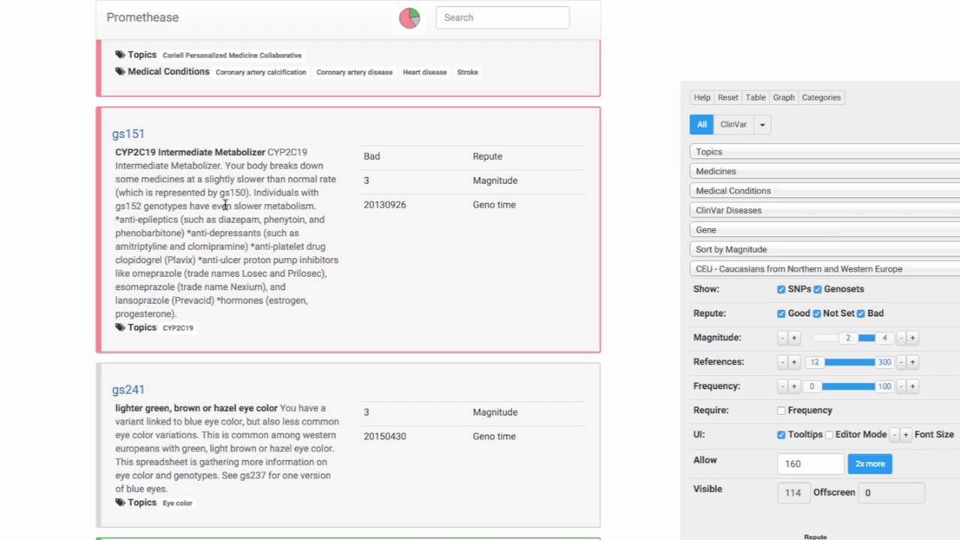
pyautogui.scroll(-5, 225, 204)
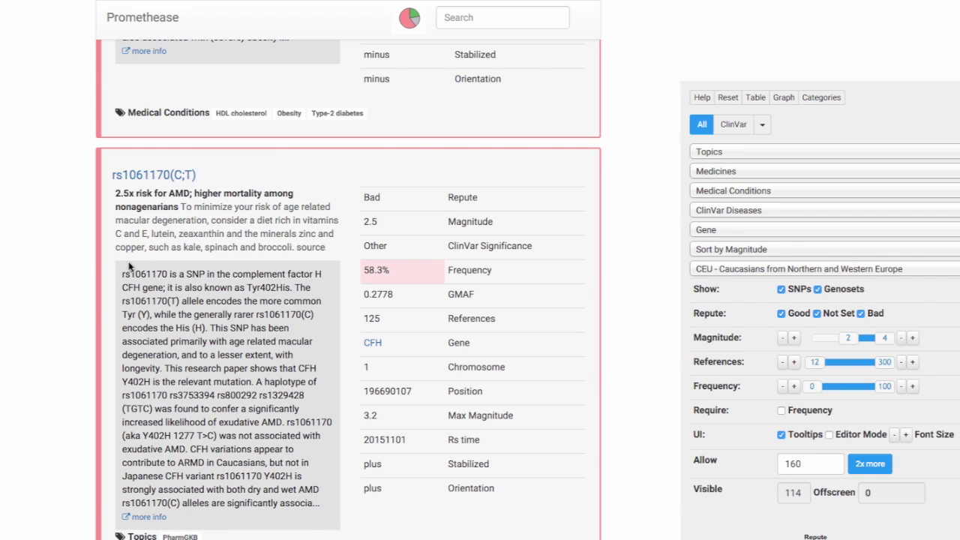
pyautogui.scroll(-5, 375, 232)
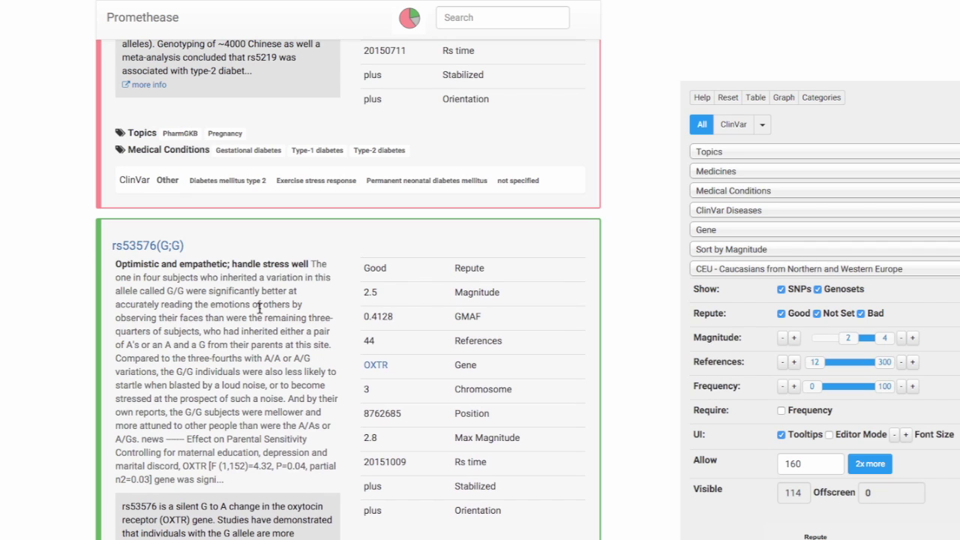
pyautogui.scroll(-5, 259, 307)
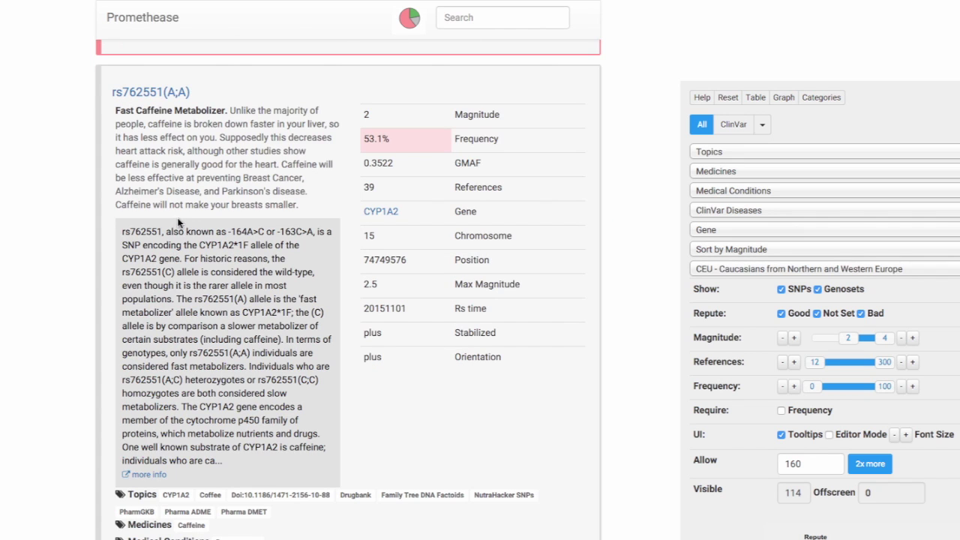